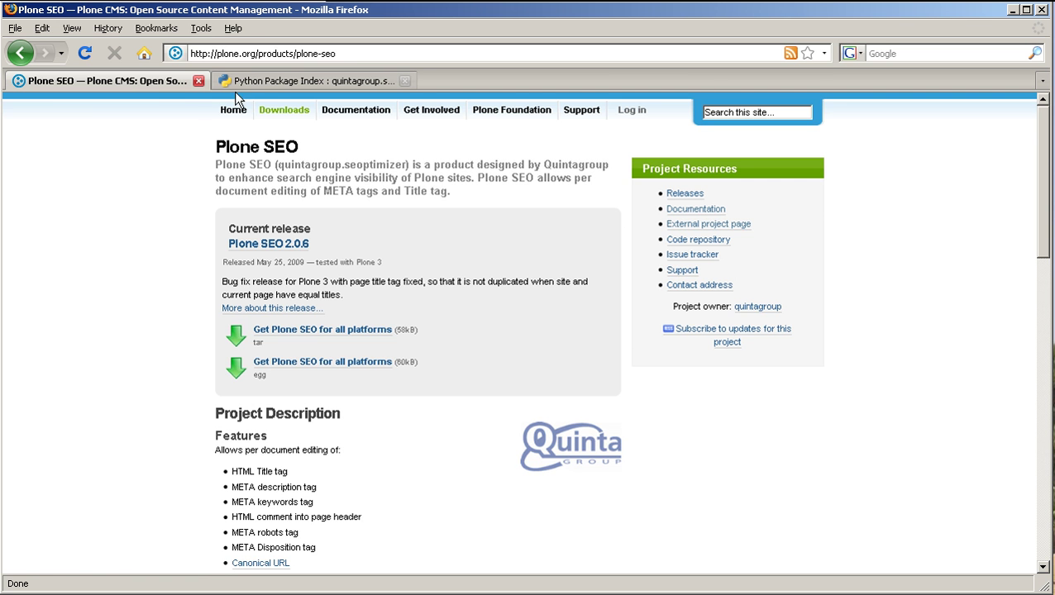
# Switch to the terminal file manager and open buildout.cfg in the plone322 buildout folder for editing.
pyautogui.click(272, 81)
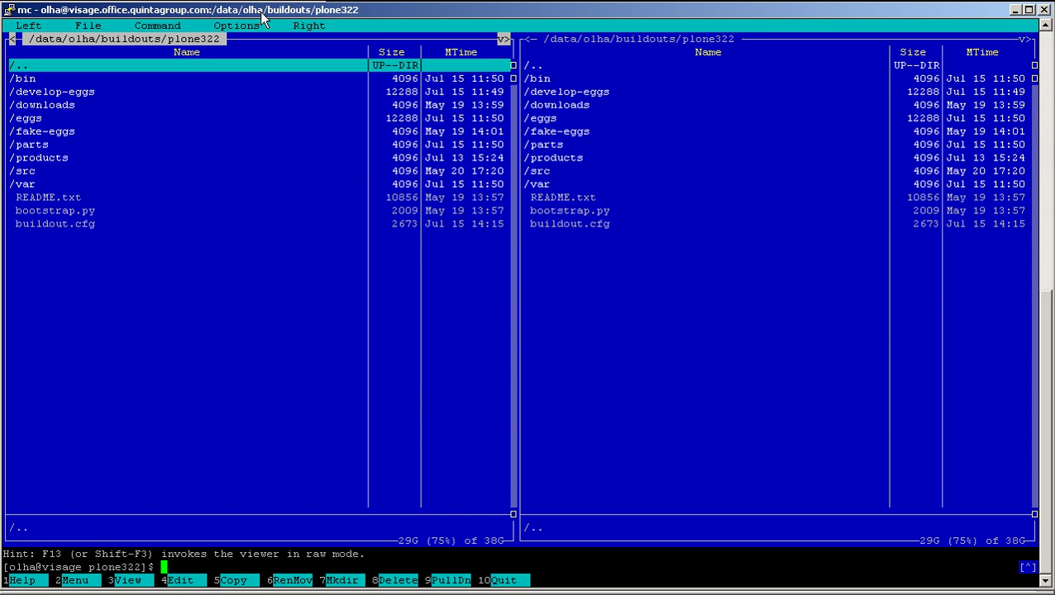
pyautogui.press('Down')
pyautogui.press('Down')
pyautogui.press('Down')
pyautogui.press('Down')
pyautogui.press('Down')
pyautogui.press('Down')
pyautogui.press('Down')
pyautogui.press('Down')
pyautogui.press('Down')
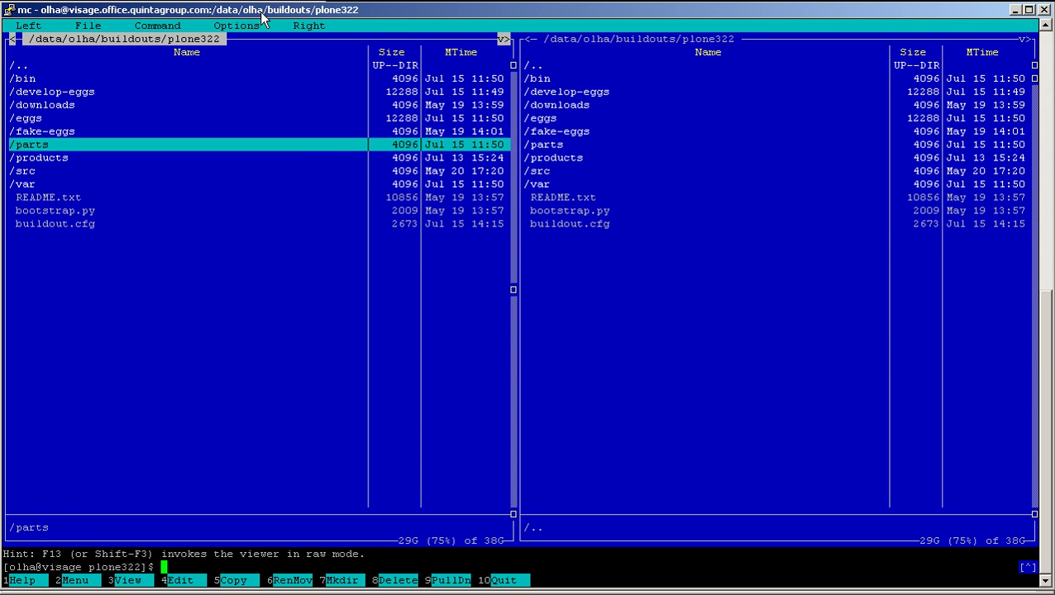
pyautogui.press('Down')
pyautogui.press('Down')
pyautogui.press('Down')
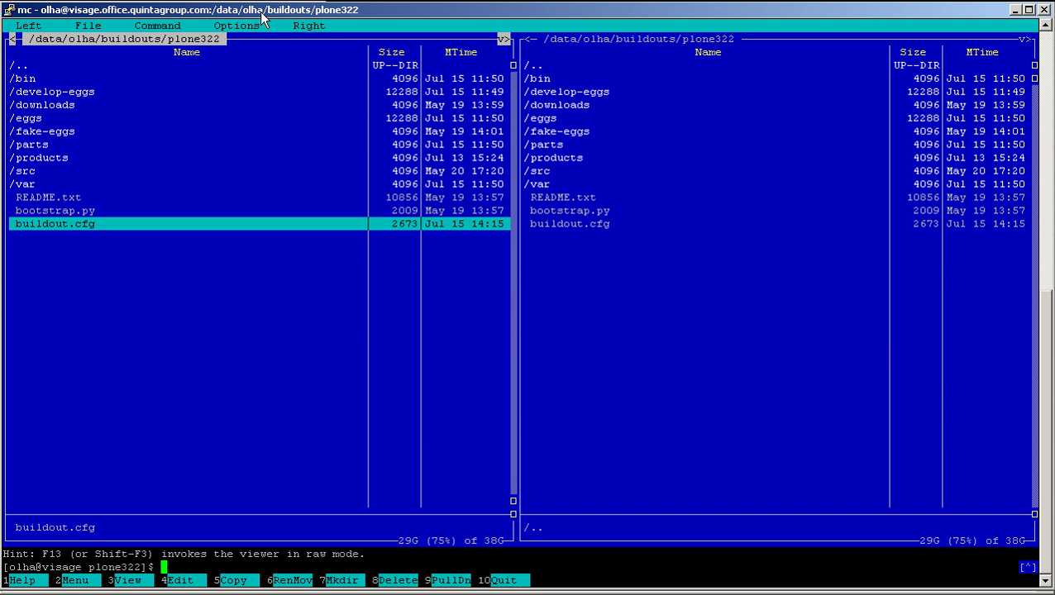
pyautogui.press('F4')
# Add quintagroup.seoptimizer on a new line of the instance section's eggs list, below quintagroup.theme.brenda.
pyautogui.press('Return')
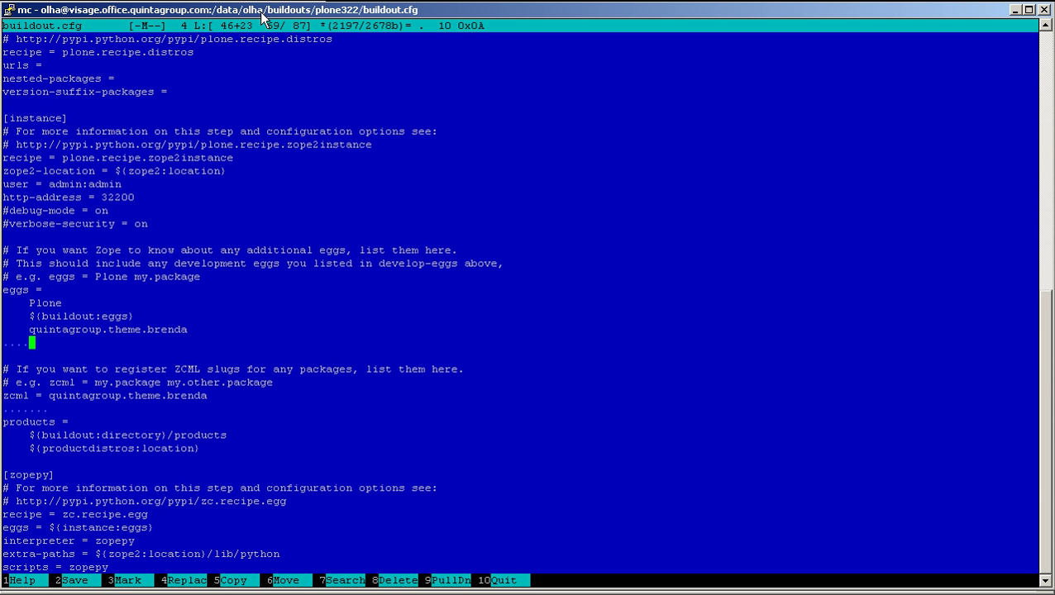
pyautogui.write('quintagroup.seoptimi')
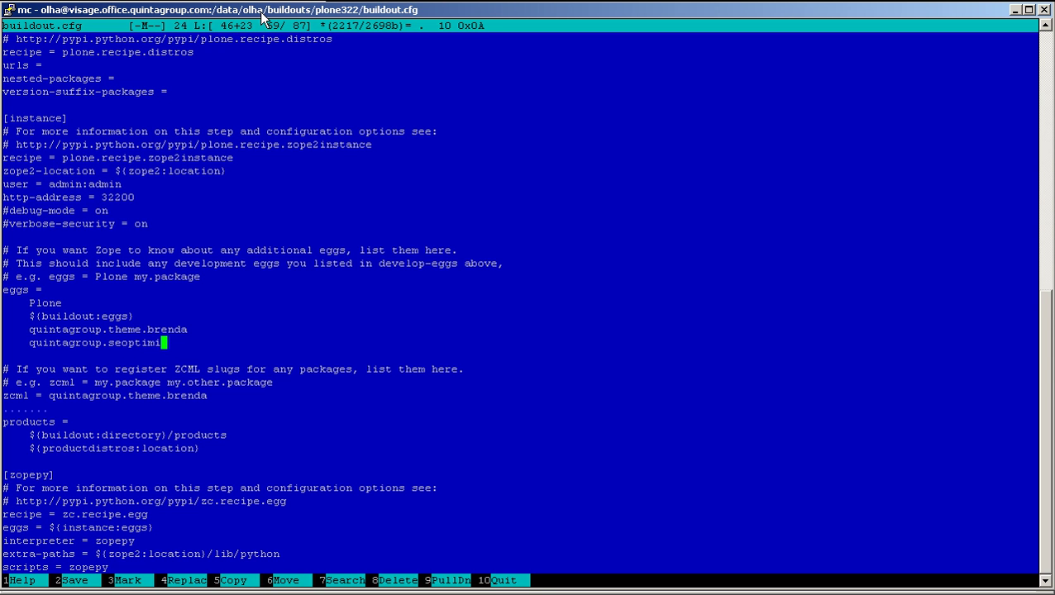
pyautogui.write('zer')
# Add quintagroup.seoptimizer to the zcml list, on the line below quintagroup.theme.brenda.
pyautogui.press('Down')
pyautogui.press('Down')
pyautogui.press('Down')
pyautogui.press('Down')
pyautogui.press('Down')
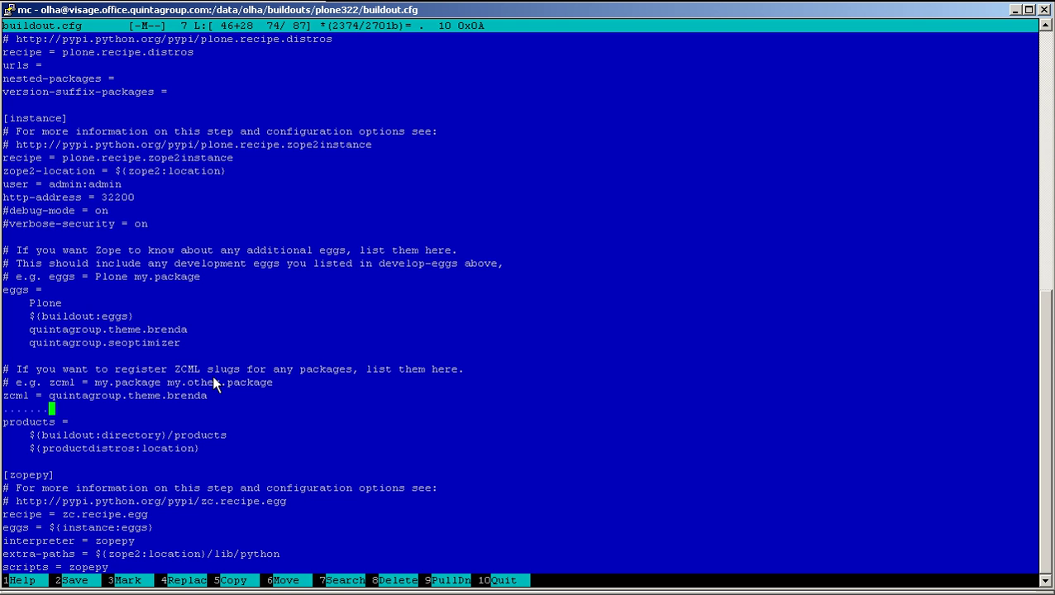
pyautogui.write('quintagr')
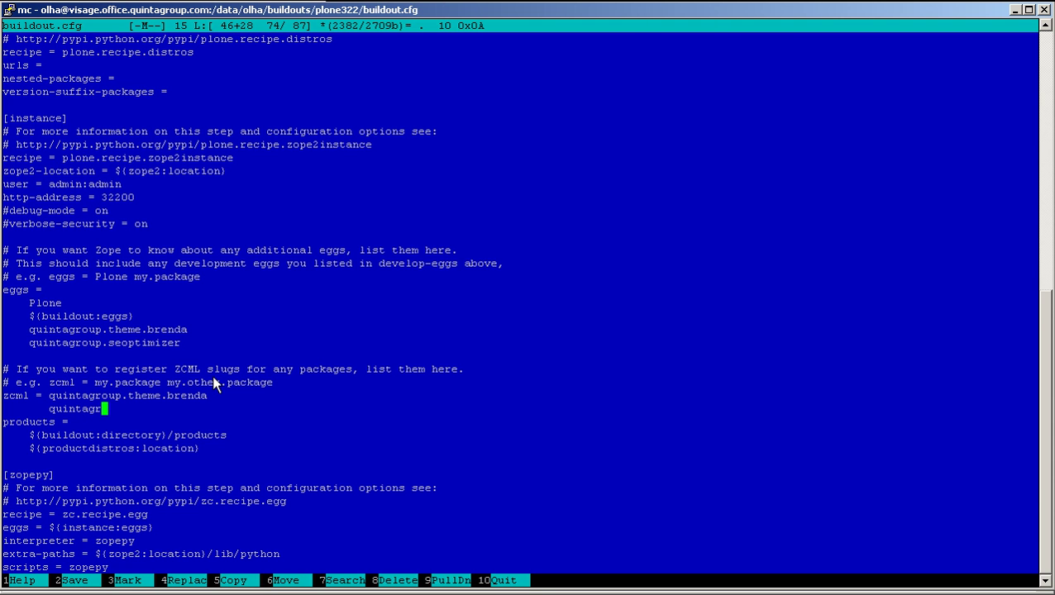
pyautogui.write('oup.seoptimi')
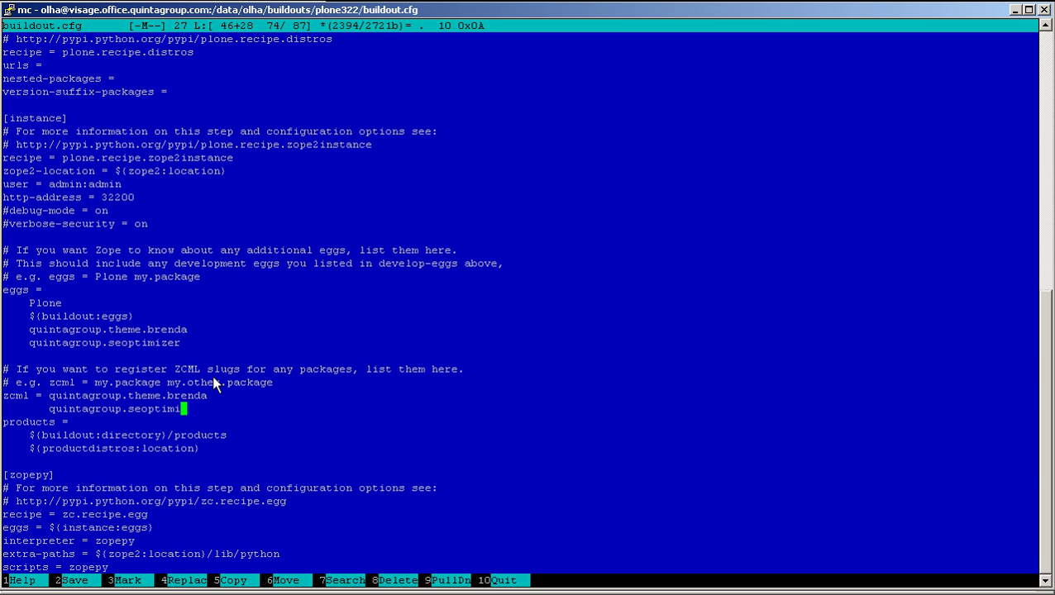
pyautogui.write('zer')
# Add quintagroup.seoptimizer-overrides as another line at the end of the zcml list.
pyautogui.press('Return')
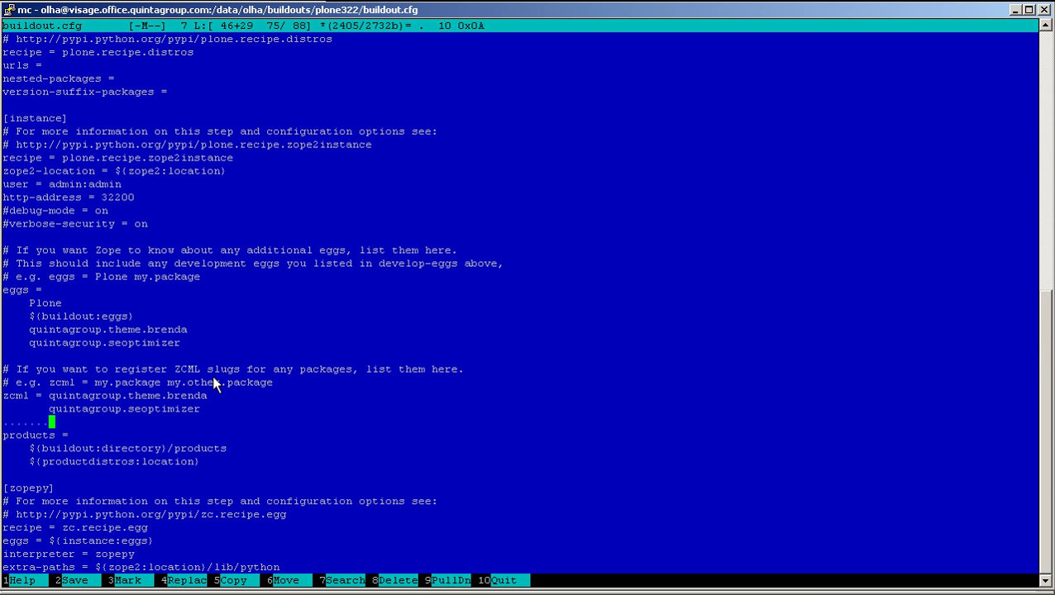
pyautogui.write('quintagroup')
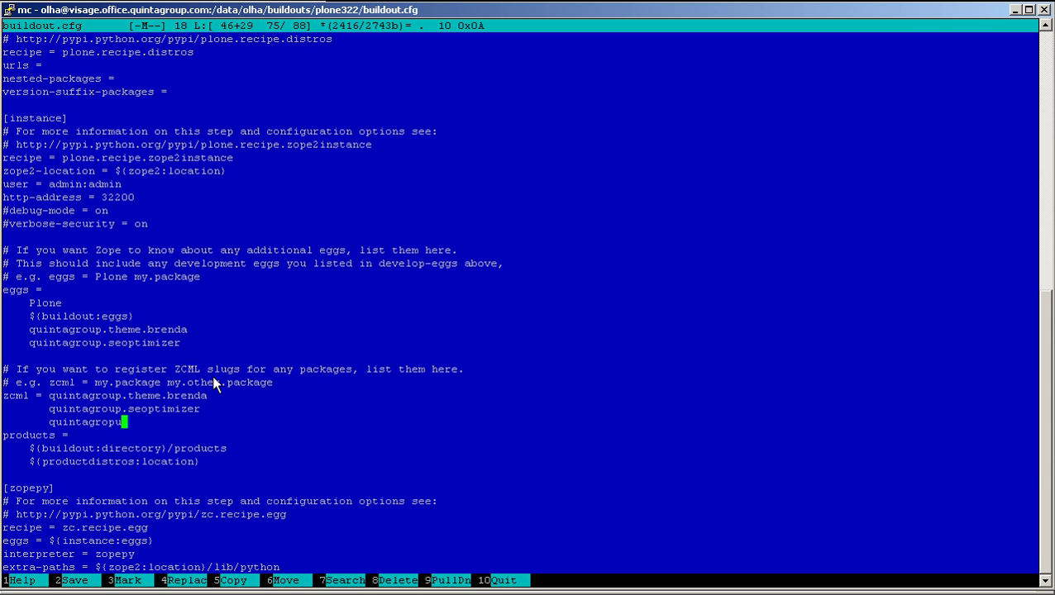
pyautogui.press('Left')
pyautogui.press('Left')
pyautogui.press('Right')
pyautogui.press('Right')
pyautogui.write('.seoptimize')
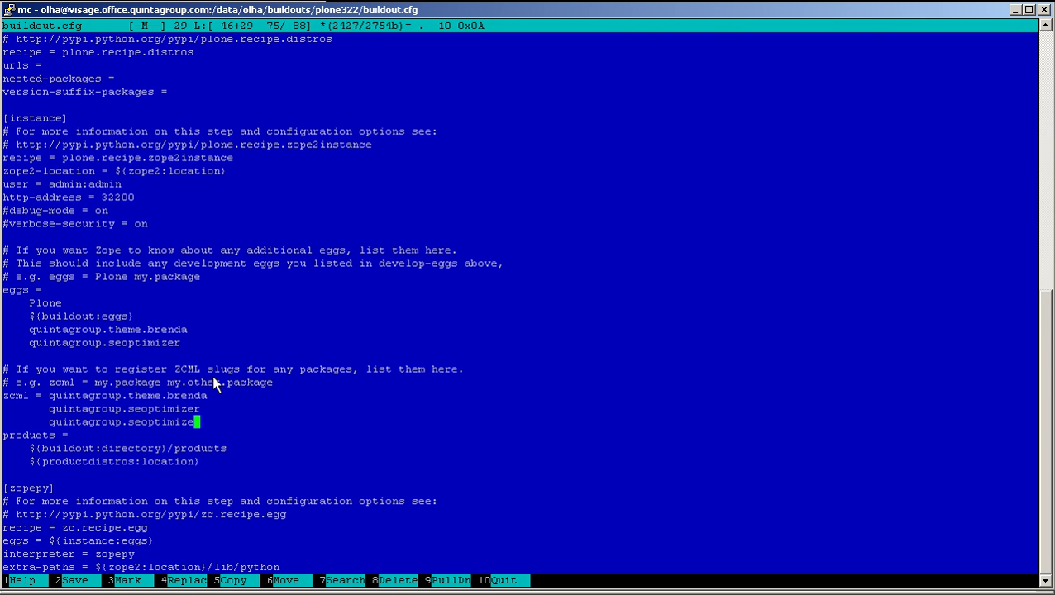
pyautogui.write('r-overrides')
# Save buildout.cfg and close the editor.
pyautogui.click(82, 586)
pyautogui.click(475, 238)
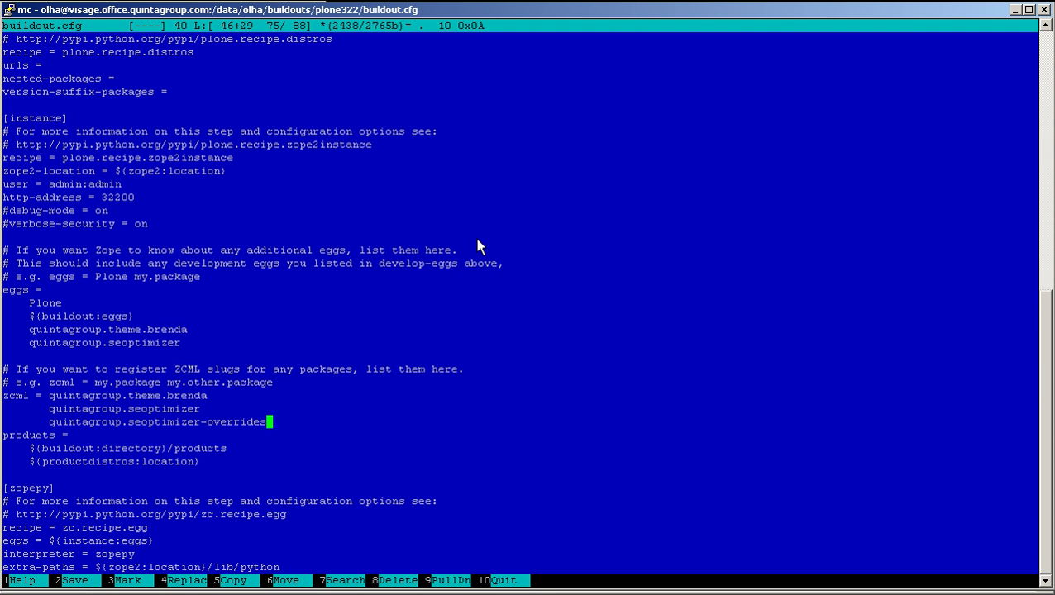
pyautogui.click(504, 580)
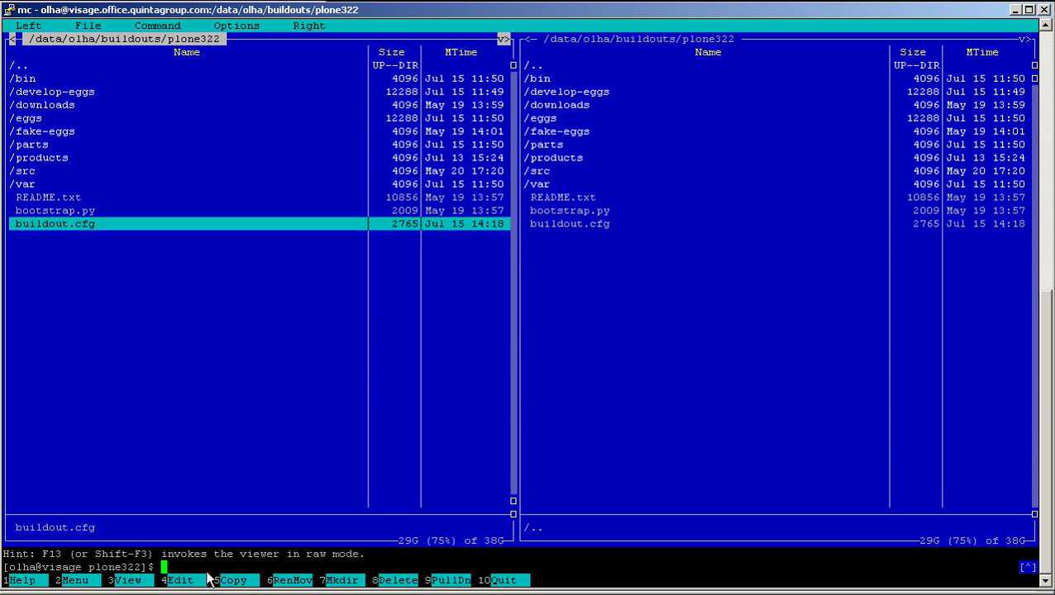
# Run the buildout from the plone322 folder with the command ./bin/buildout -Nv.
pyautogui.write('./bin/buildout -')
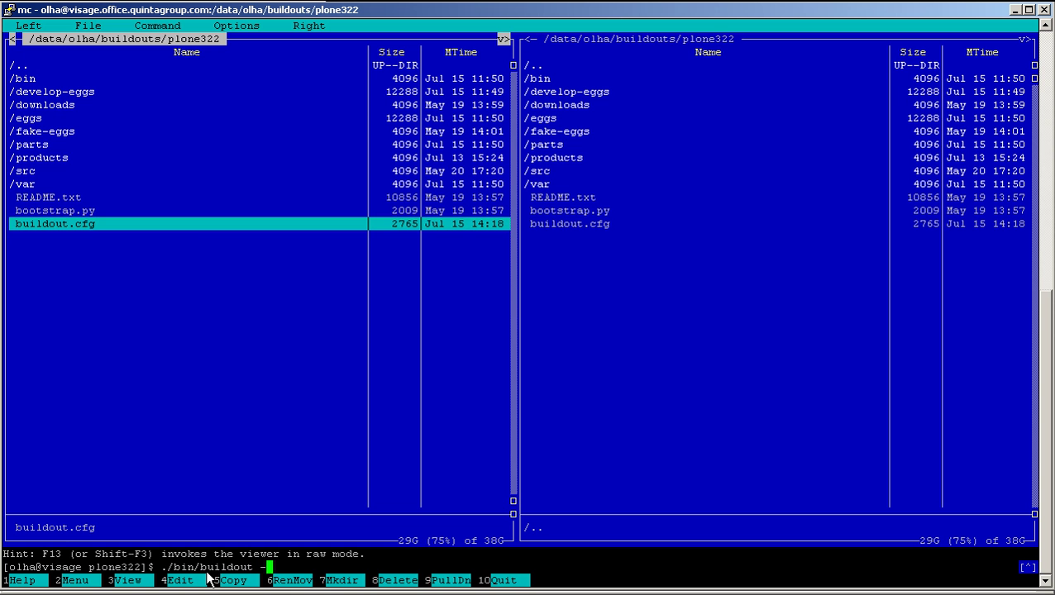
pyautogui.write('Nv')
pyautogui.press('Return')
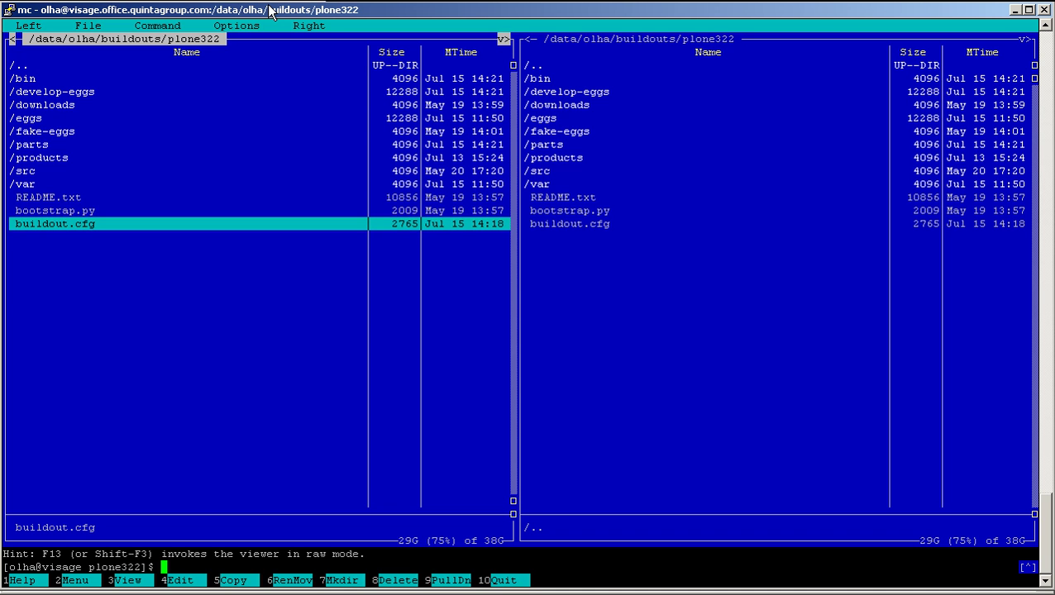
# Restart the Zope instance with the command ./bin/instance restart.
pyautogui.write('.bi')
pyautogui.press('BackSpace')
pyautogui.press('BackSpace')
pyautogui.write('/bin/instance ')
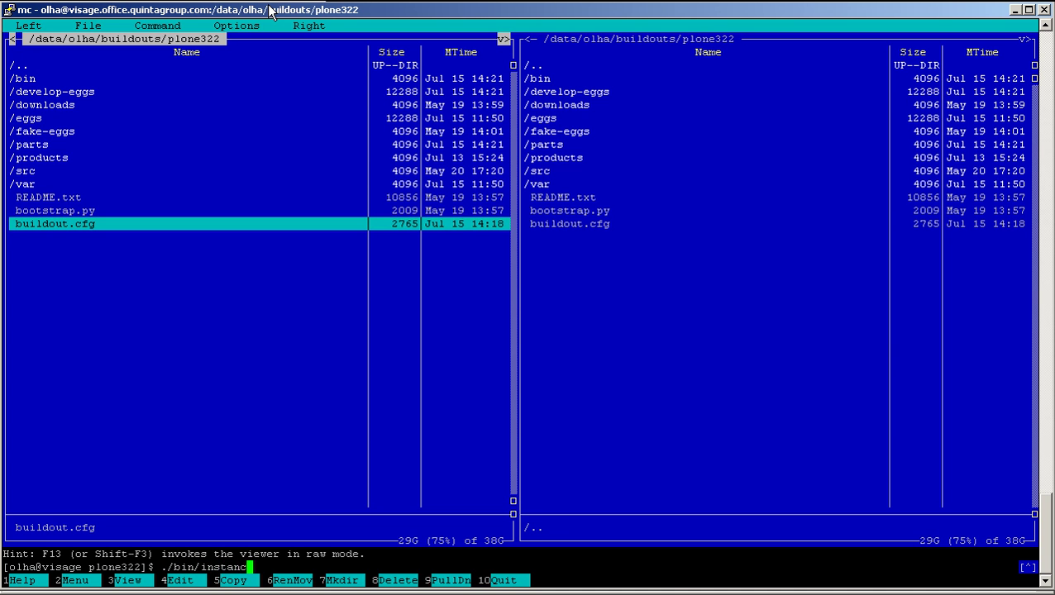
pyautogui.write('restart')
pyautogui.press('Return')
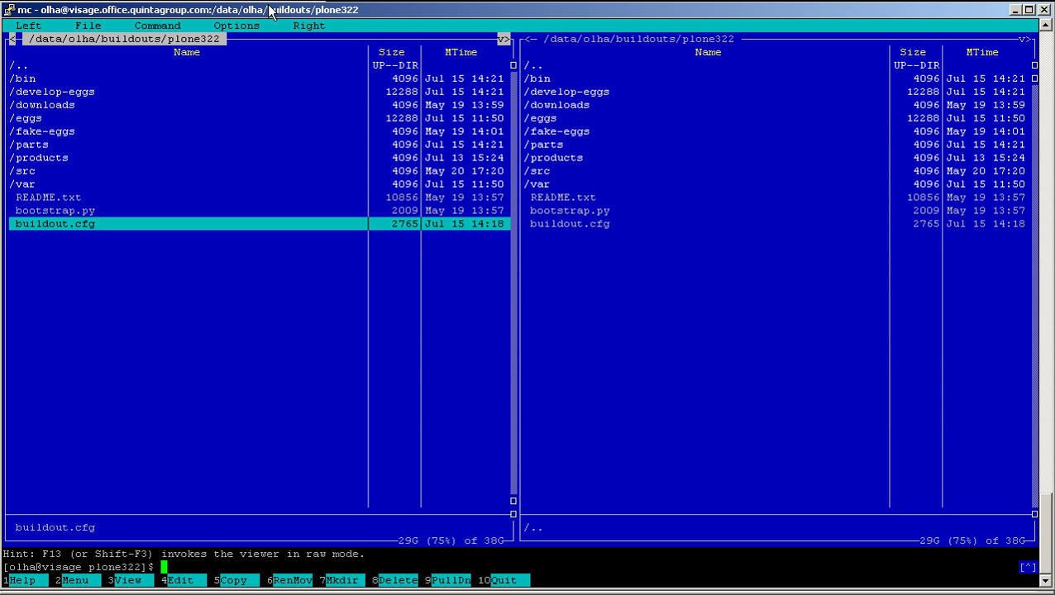
# Switch to the Plone site in Firefox and install the quintagroup.seoptimizer 2.0.6 add-on product through Site Setup.
pyautogui.hotkey('alt', 'Tab')
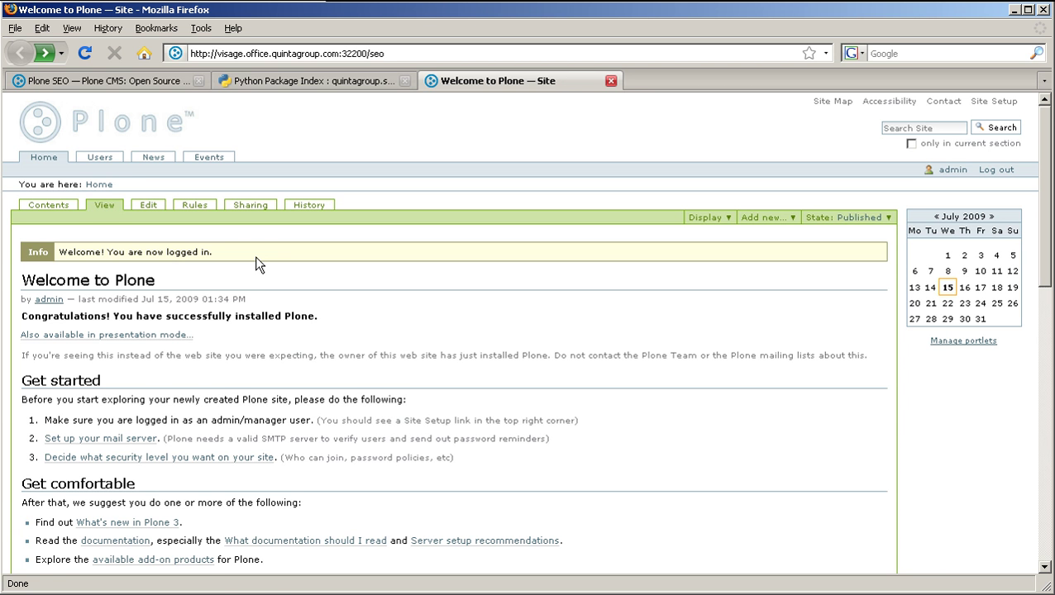
pyautogui.click(990, 110)
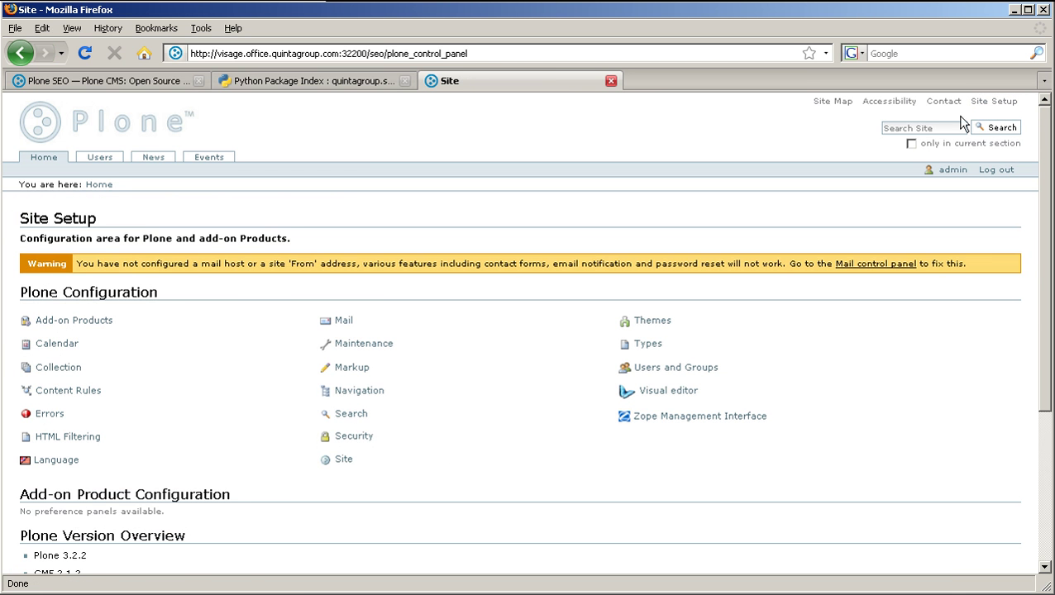
pyautogui.click(94, 325)
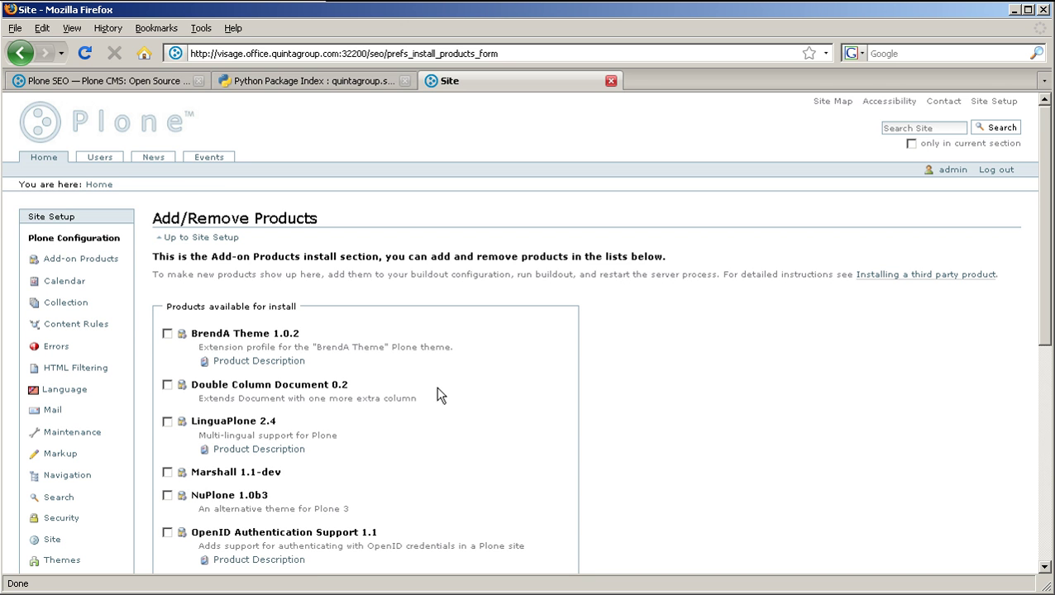
pyautogui.scroll(-7, 436, 389)
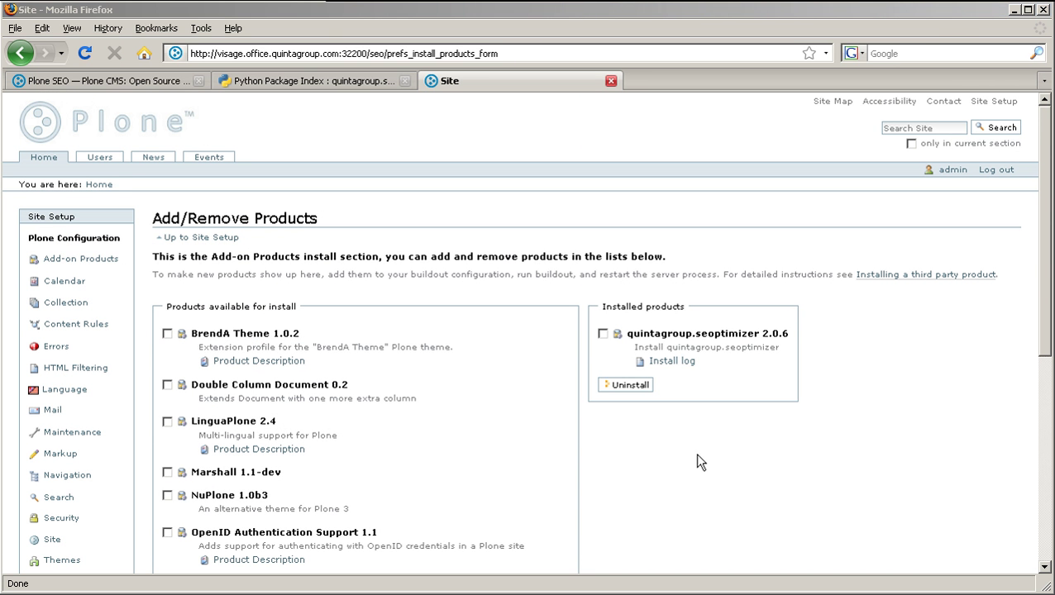
# In the Search Engine Optimizer configuration, enable SEO properties for the Folder and Event content types and save.
pyautogui.scroll(-5, 697, 455)
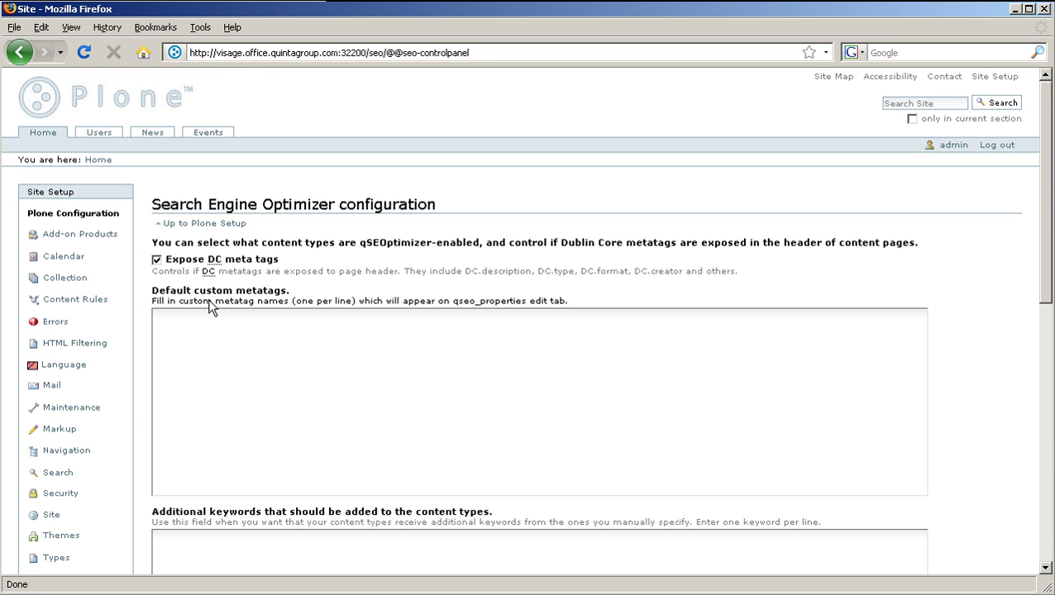
pyautogui.scroll(-3, 244, 353)
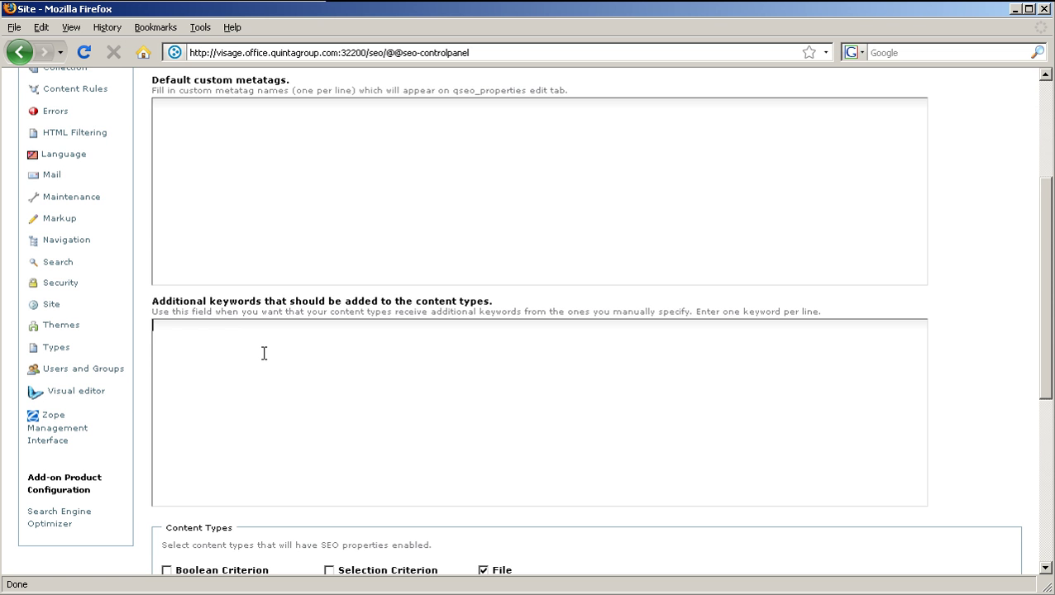
pyautogui.scroll(-3, 264, 352)
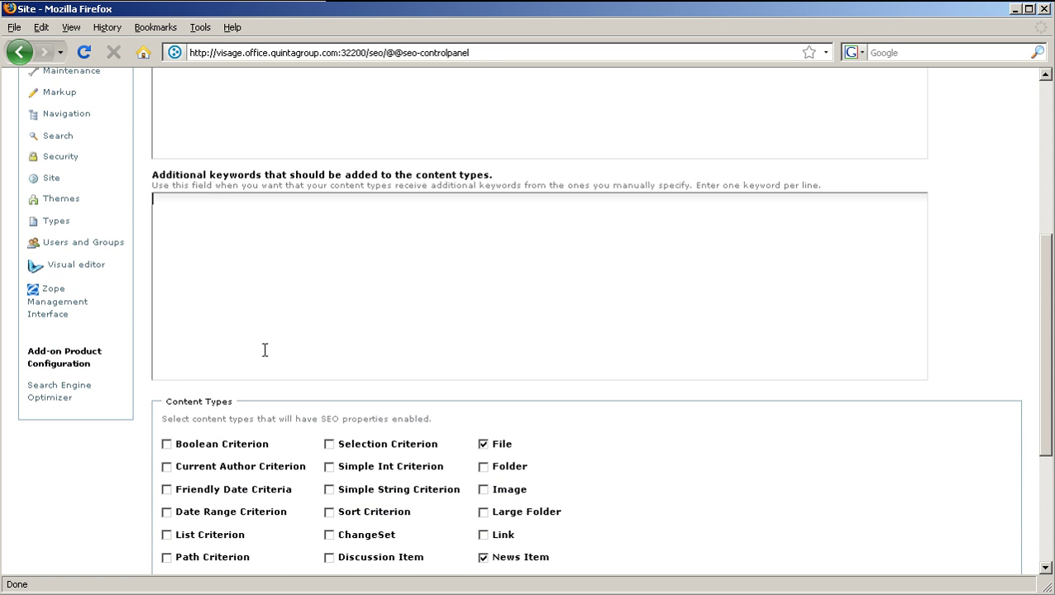
pyautogui.scroll(-3, 265, 350)
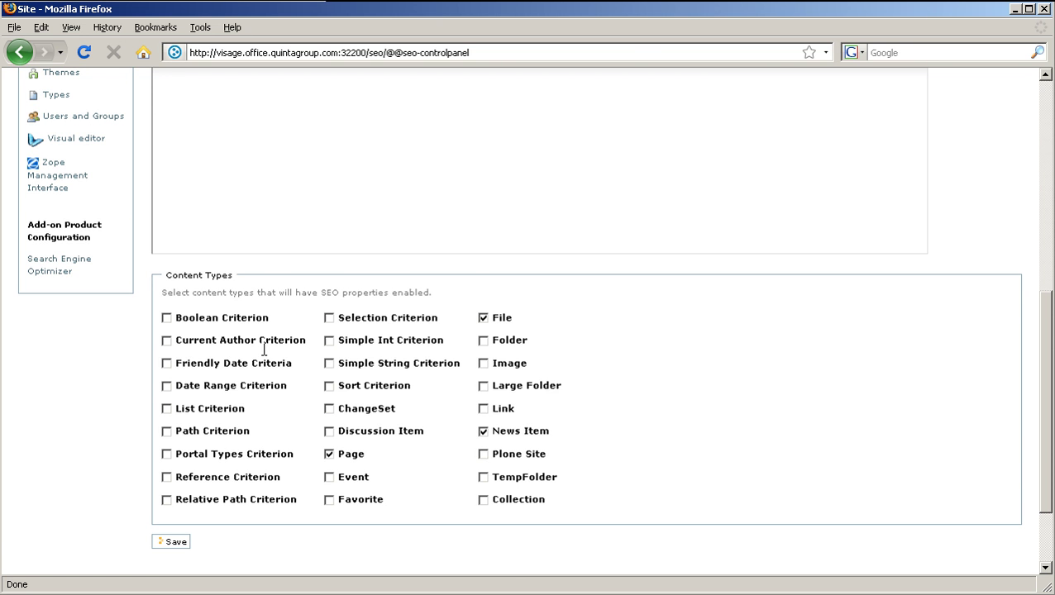
pyautogui.scroll(-1, 265, 351)
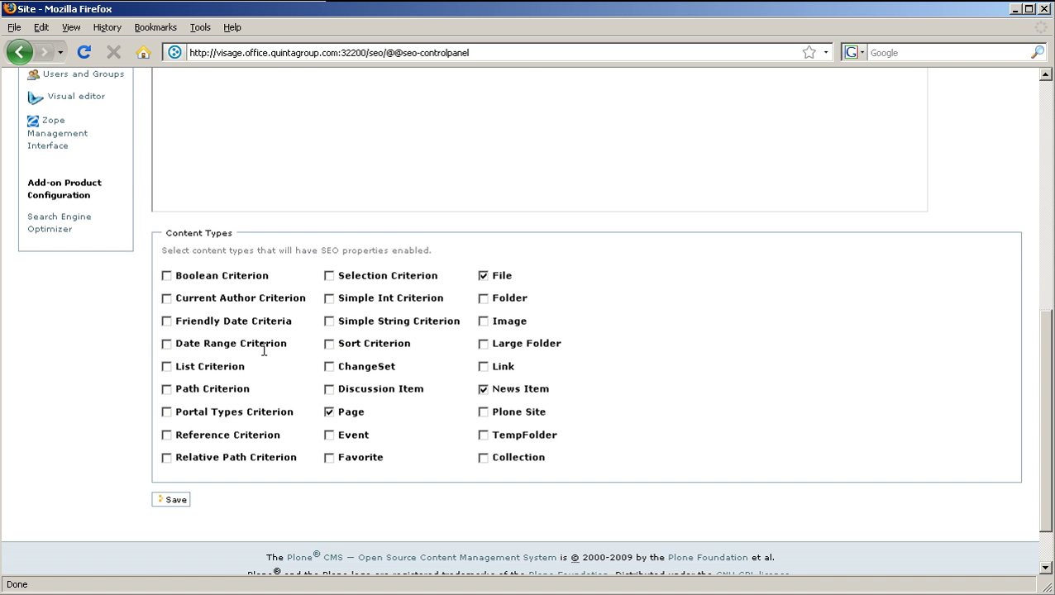
pyautogui.click(483, 300)
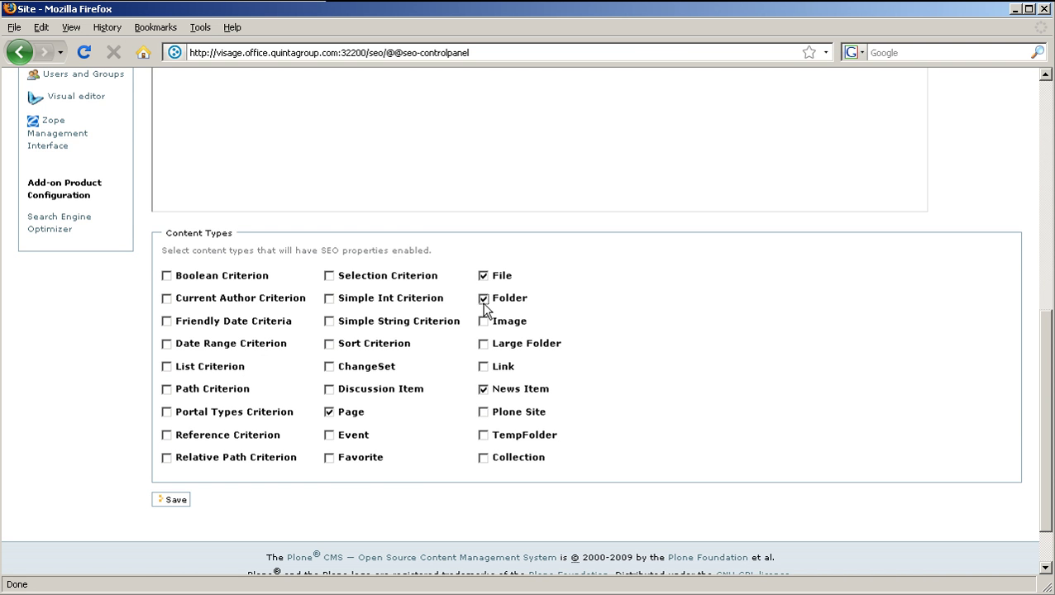
pyautogui.click(329, 435)
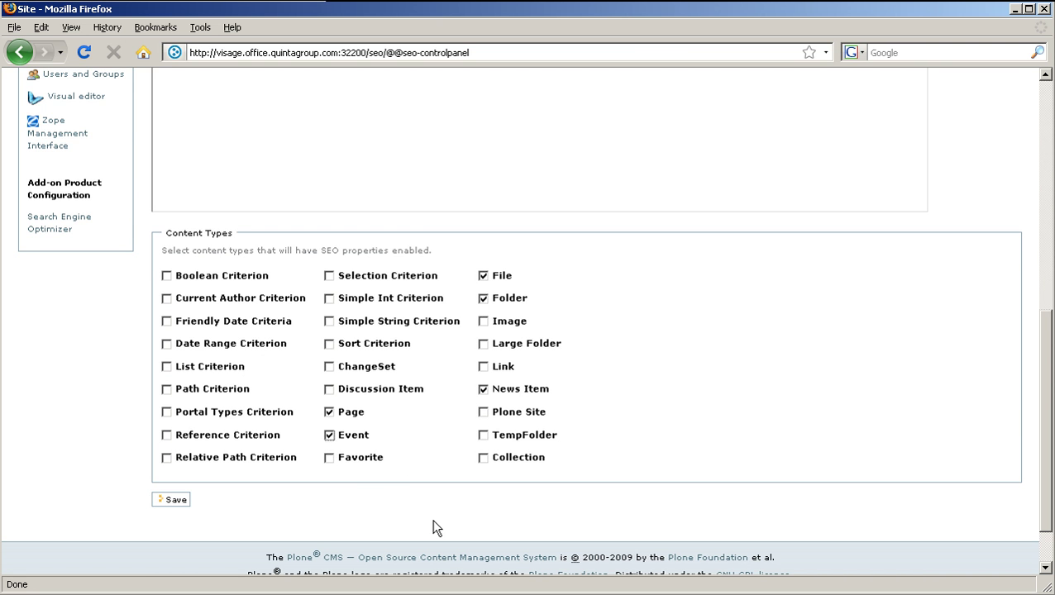
pyautogui.click(174, 501)
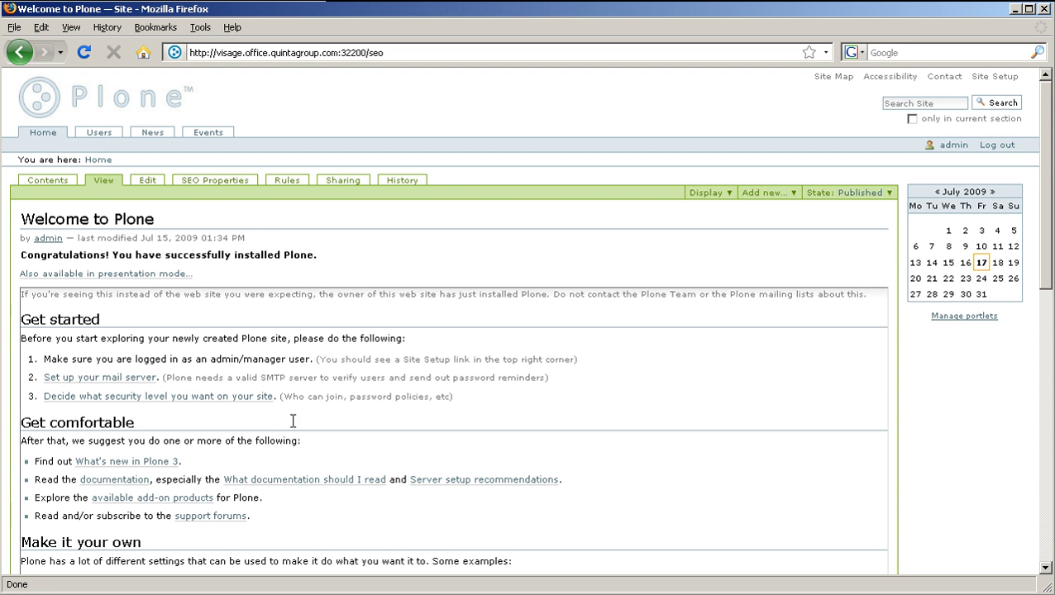
# Open the SEO properties form of the Welcome to Plone page and review its page title, meta description and meta keywords tags.
pyautogui.click(210, 183)
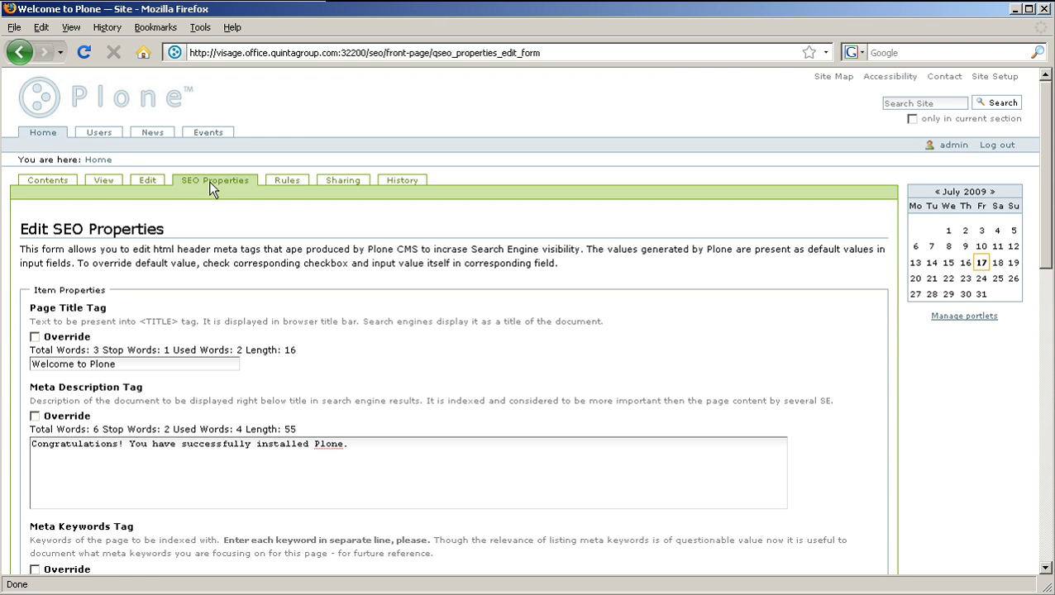
pyautogui.moveTo(109, 309); pyautogui.dragTo(31, 307)
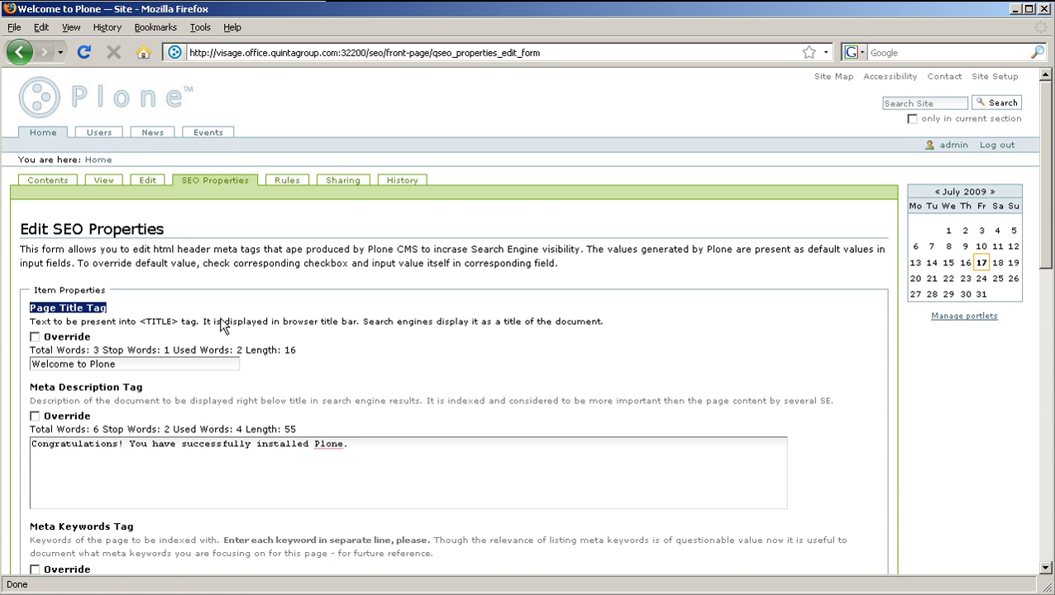
pyautogui.scroll(-1, 237, 318)
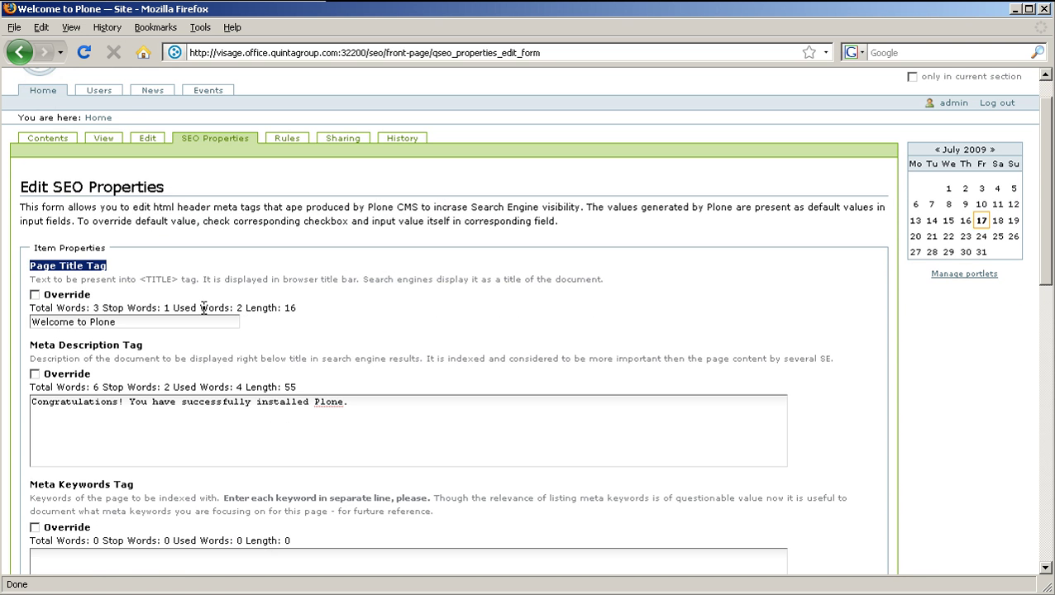
pyautogui.moveTo(138, 280); pyautogui.dragTo(178, 284)
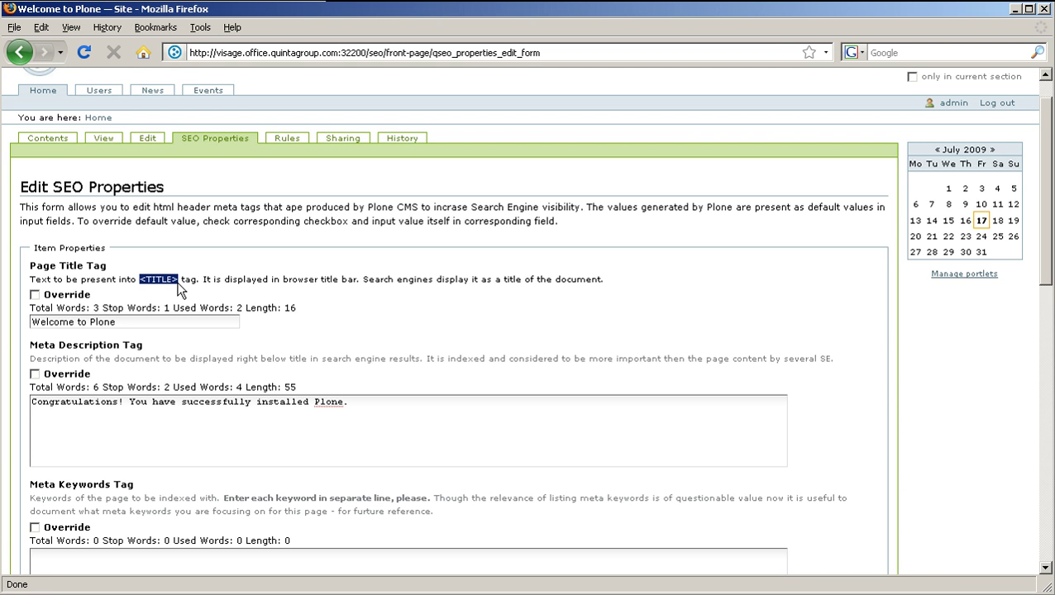
pyautogui.moveTo(145, 345); pyautogui.dragTo(30, 347)
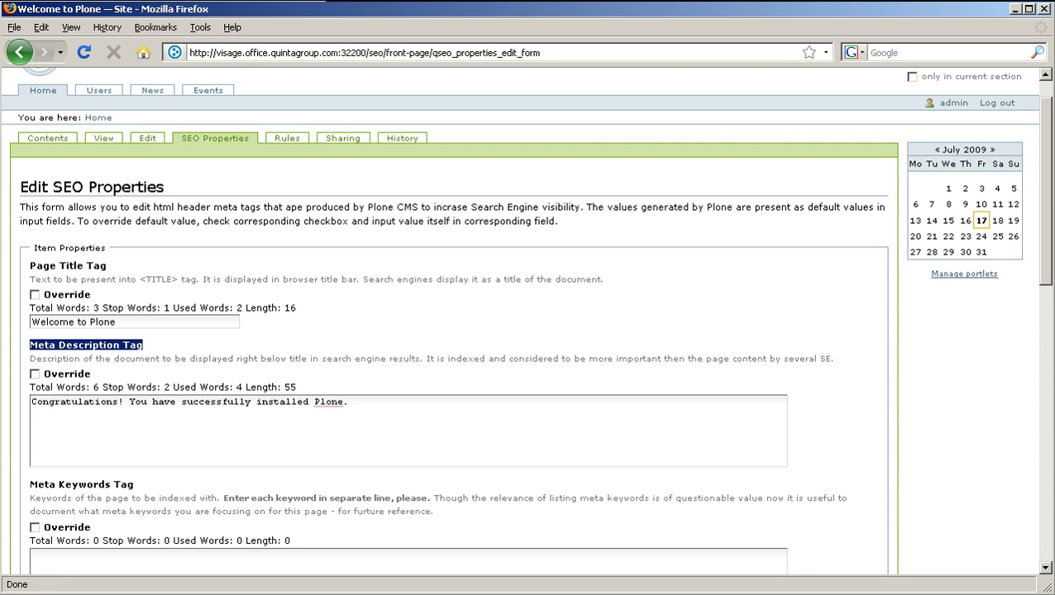
pyautogui.moveTo(140, 486); pyautogui.dragTo(30, 486)
pyautogui.scroll(-2, 160, 445)
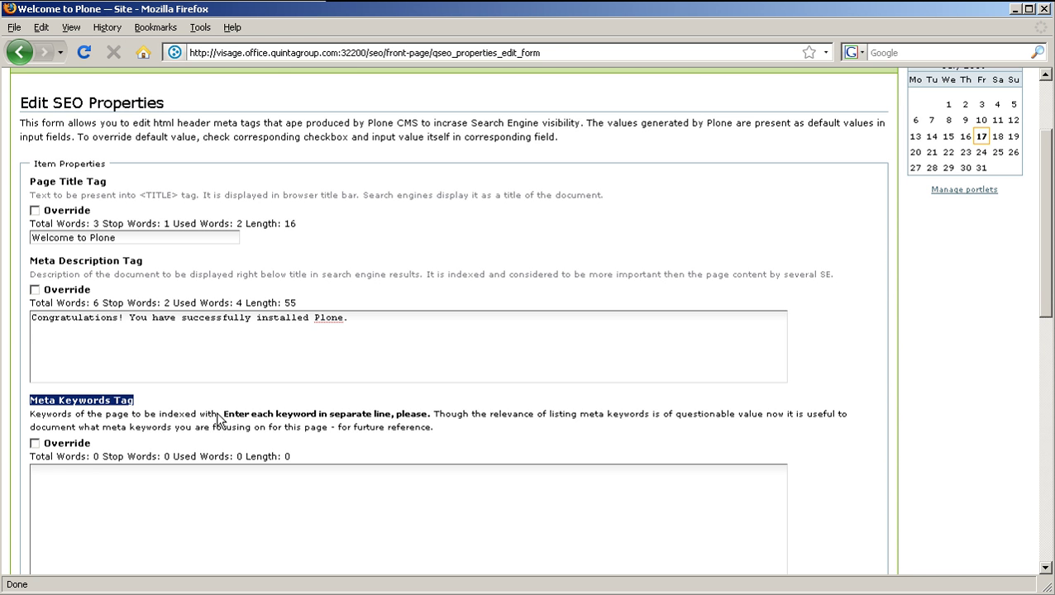
# Examine the HTML comment, robot tag, distribution tag, canonical URL and custom meta tags settings of the page.
pyautogui.scroll(-6, 337, 400)
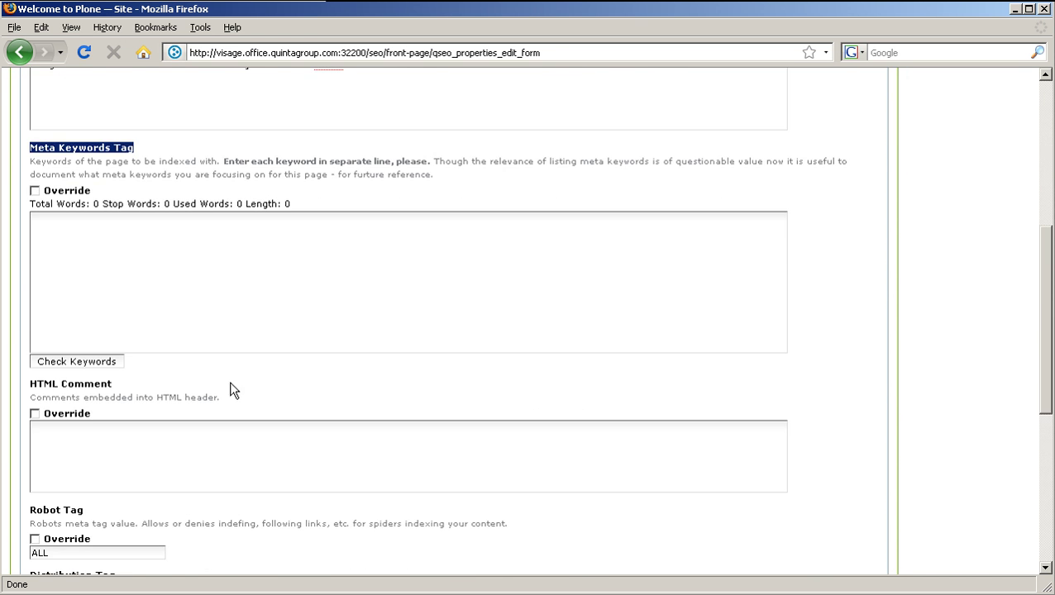
pyautogui.scroll(-2, 149, 380)
pyautogui.moveTo(121, 304); pyautogui.dragTo(55, 301)
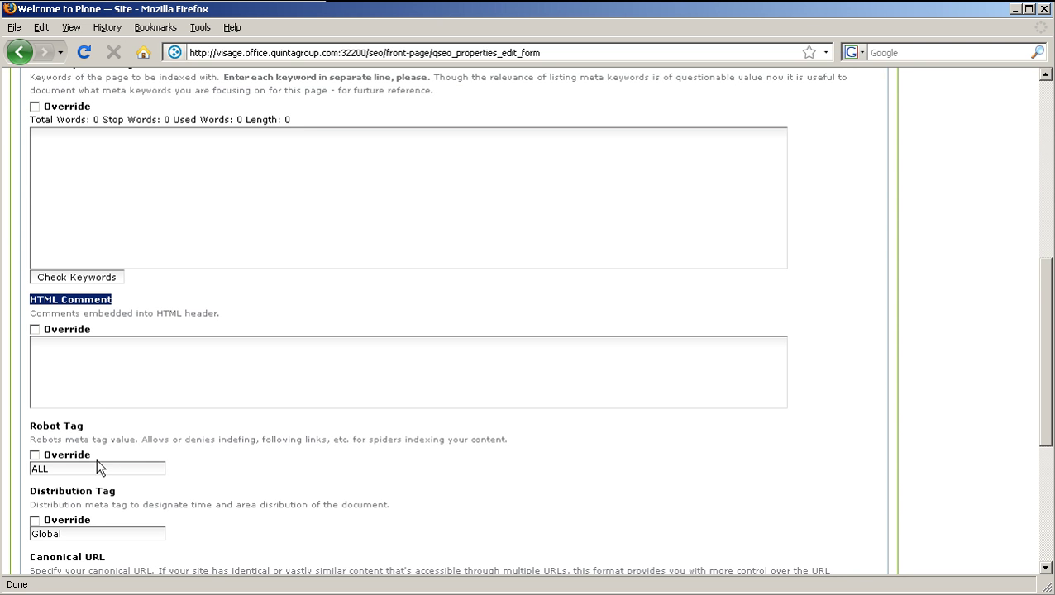
pyautogui.moveTo(84, 426); pyautogui.dragTo(31, 427)
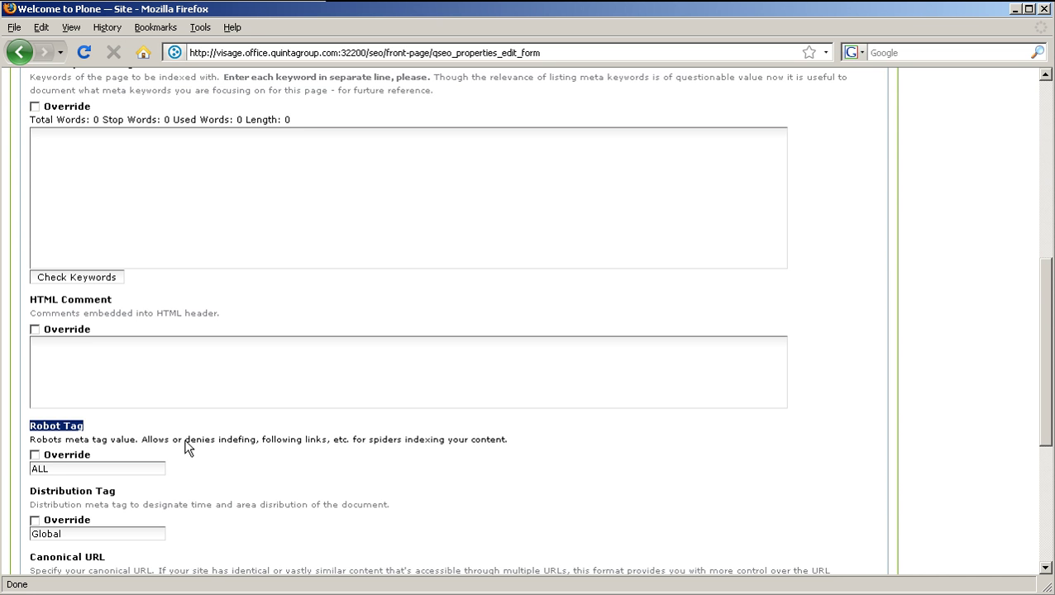
pyautogui.moveTo(118, 494); pyautogui.dragTo(46, 497)
pyautogui.scroll(-3, 294, 431)
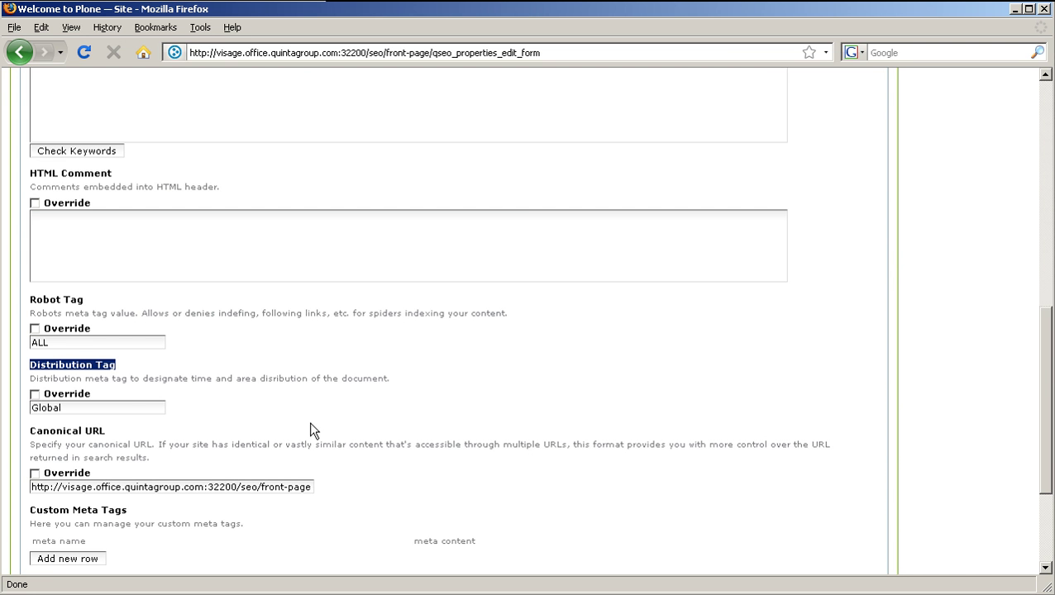
pyautogui.moveTo(114, 433); pyautogui.dragTo(32, 440)
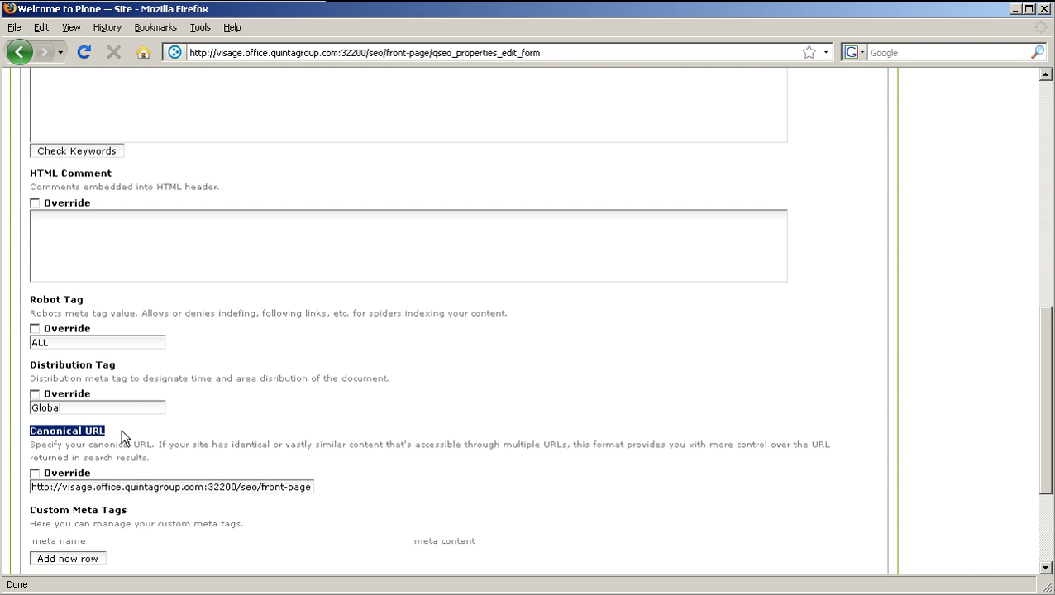
pyautogui.scroll(-1, 404, 420)
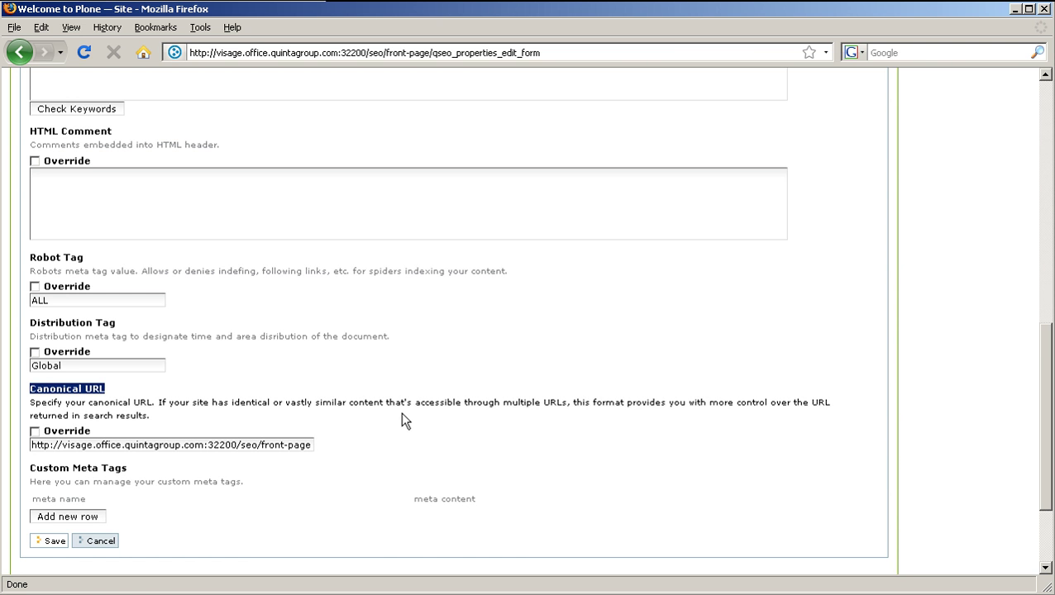
pyautogui.scroll(-1, 397, 418)
pyautogui.moveTo(127, 426); pyautogui.dragTo(31, 434)
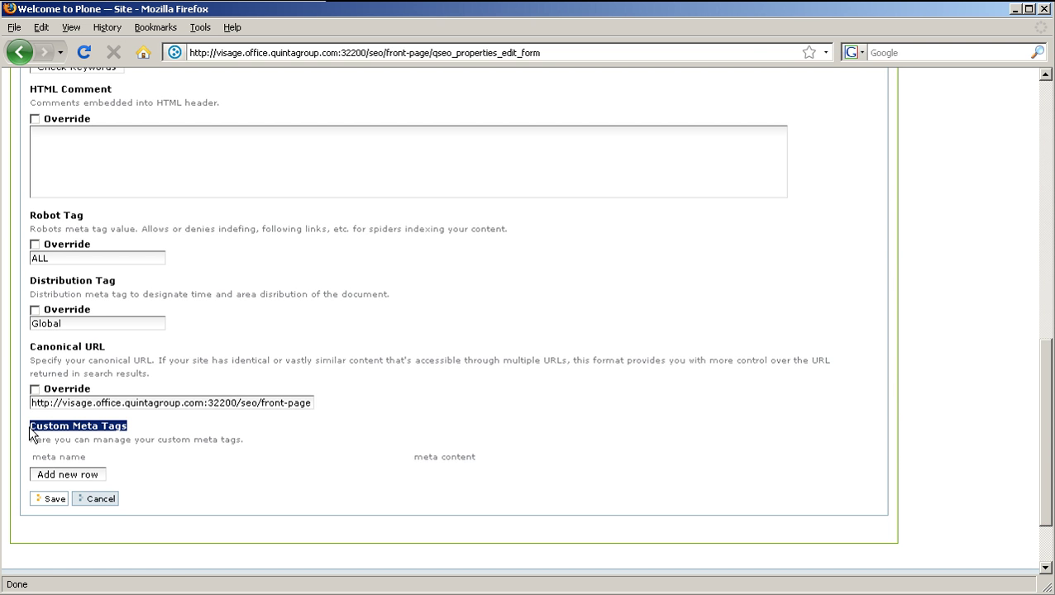
pyautogui.click(368, 433)
# Override the page title tag with "Welcome to our new Plone website!".
pyautogui.scroll(8, 398, 391)
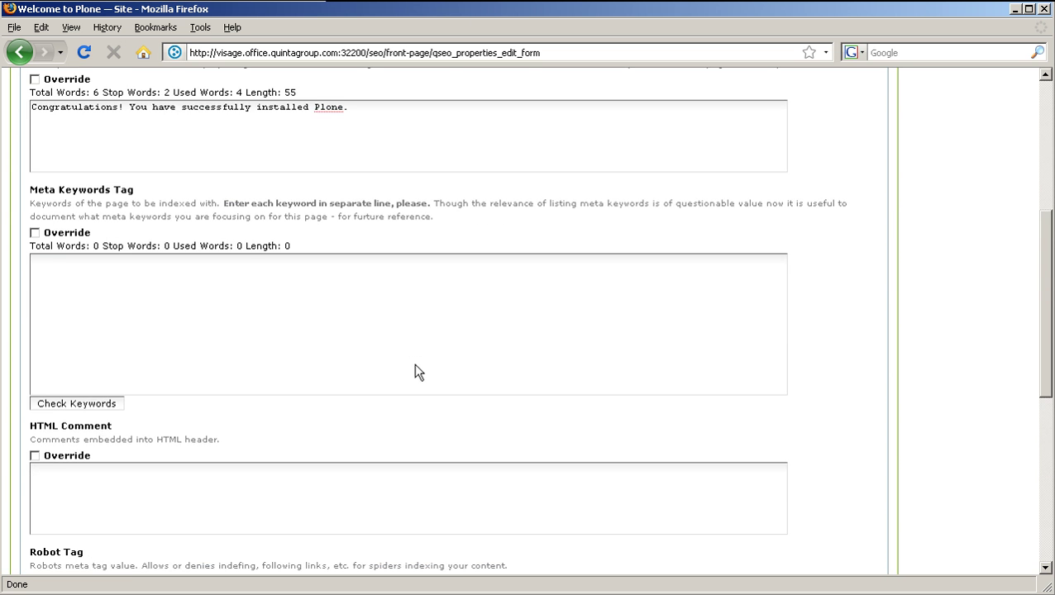
pyautogui.scroll(8, 418, 372)
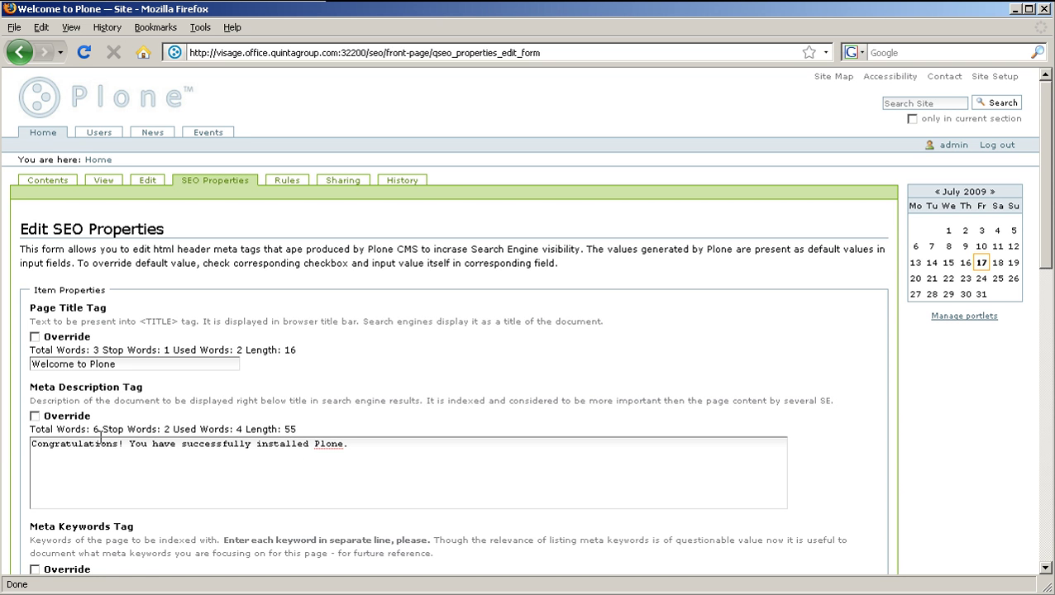
pyautogui.click(35, 338)
pyautogui.click(89, 365)
pyautogui.write('our ')
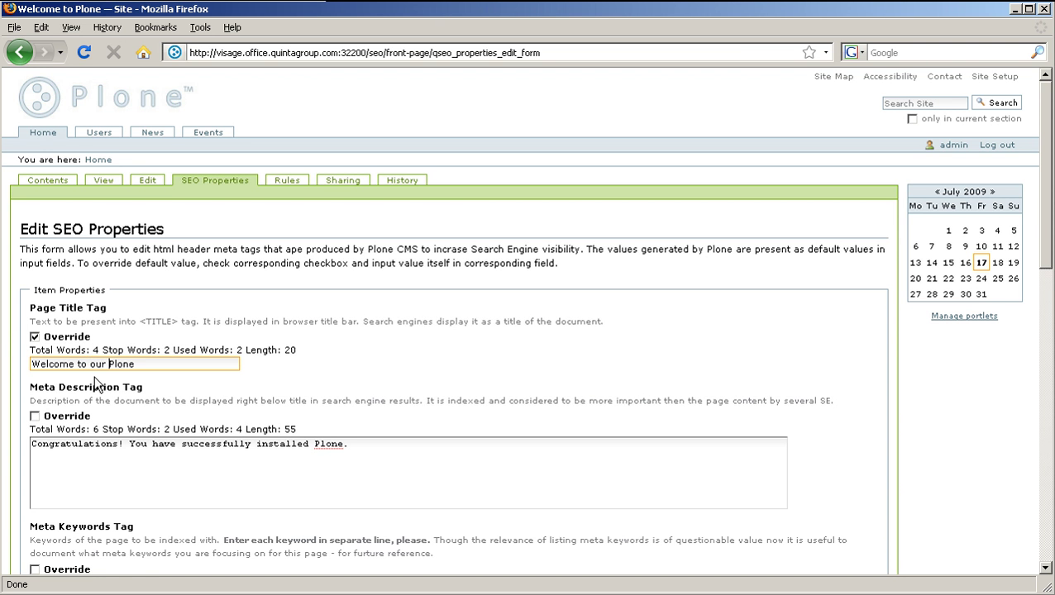
pyautogui.write('new')
pyautogui.press('End')
pyautogui.write('website!')
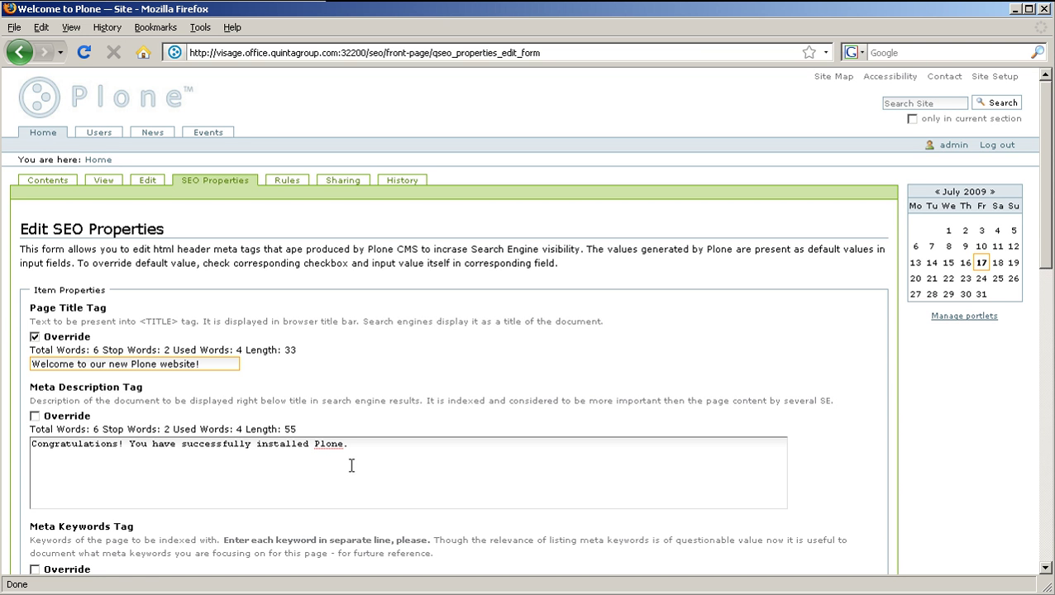
# Override the meta description tag with "We are glad you are with Quintagroup.".
pyautogui.moveTo(354, 456); pyautogui.dragTo(21, 446)
pyautogui.write('We')
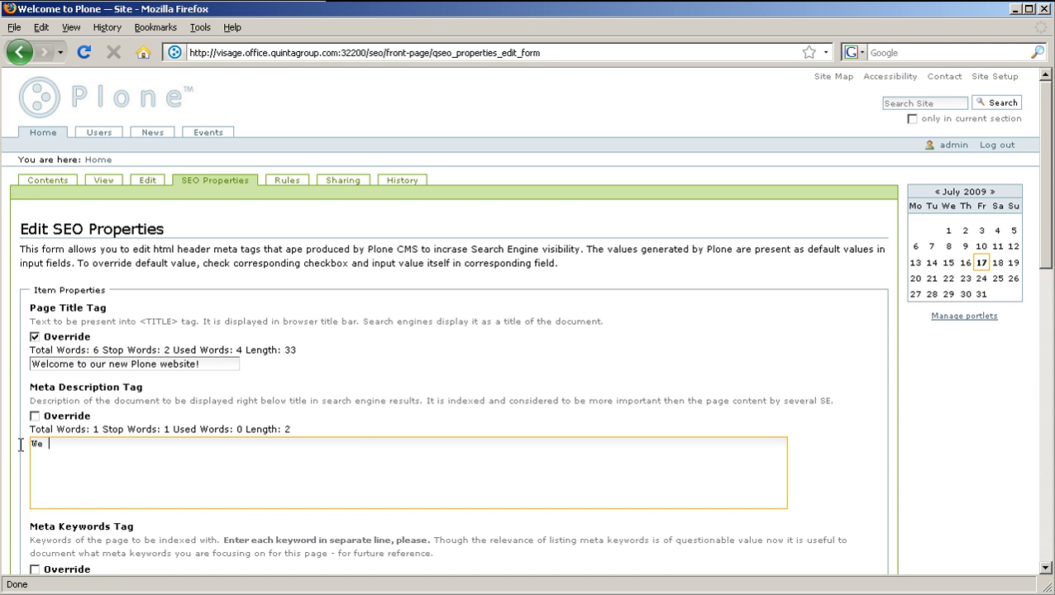
pyautogui.write(' are glad you are with Quintagroup')
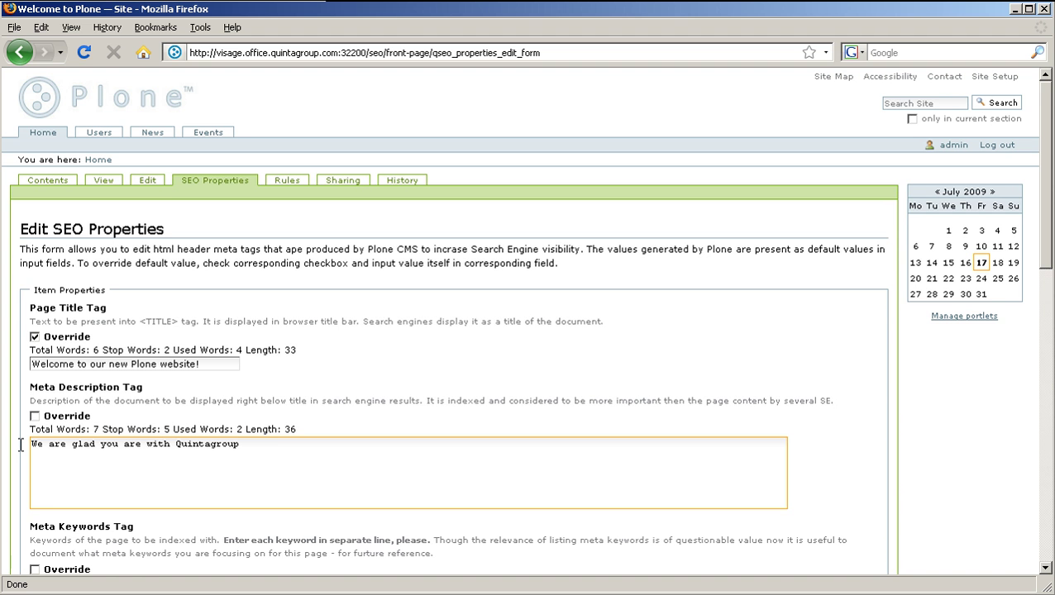
pyautogui.write('.')
pyautogui.press('BackSpace')
pyautogui.write('.')
pyautogui.click(34, 415)
# Override the meta keywords tag with the keywords Quintagroup, Plone and Ukraine, each on its own line.
pyautogui.scroll(-1, 42, 427)
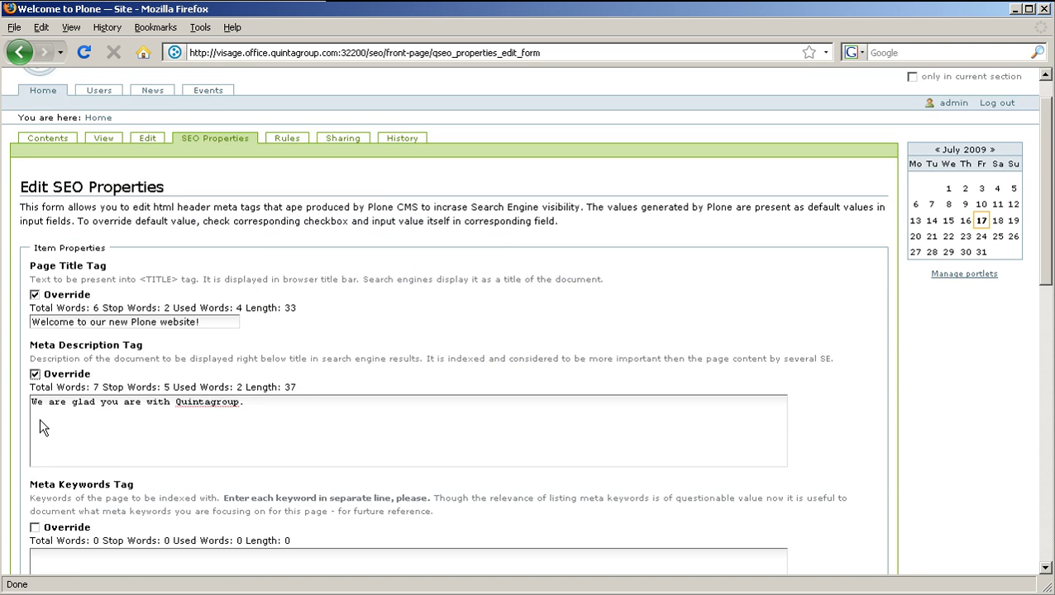
pyautogui.scroll(-3, 40, 422)
pyautogui.click(35, 401)
pyautogui.click(56, 444)
pyautogui.write('Quintagroup')
pyautogui.press('Return')
pyautogui.write('Q')
pyautogui.press('BackSpace')
pyautogui.write('Plone')
pyautogui.press('Return')
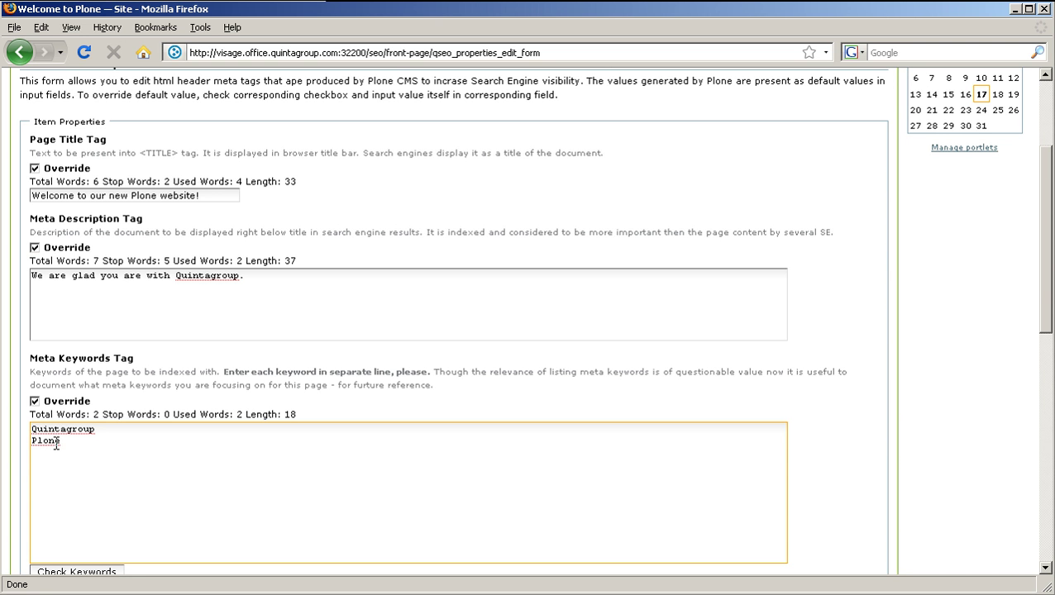
pyautogui.write('Ukraine')
pyautogui.scroll(-3, 121, 470)
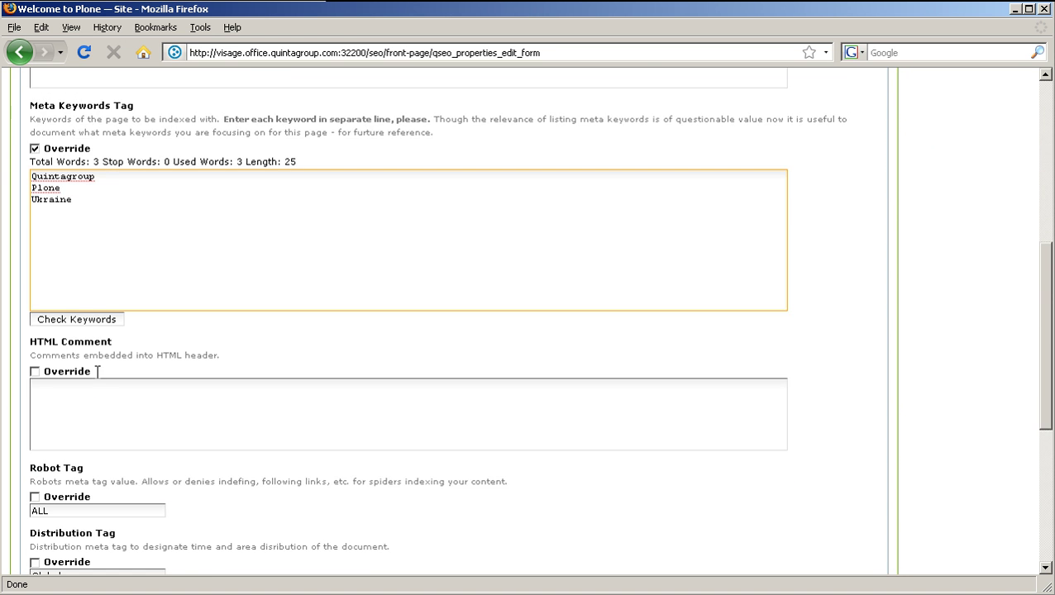